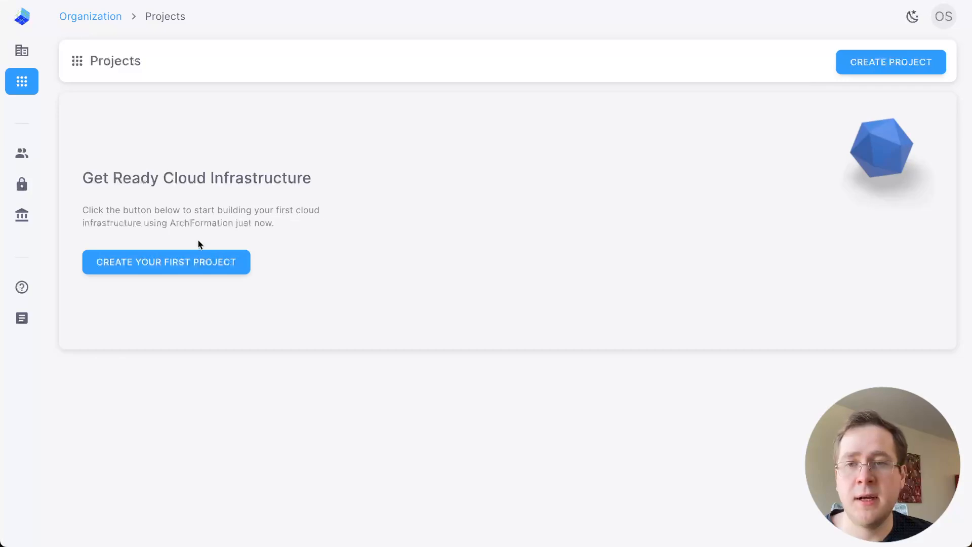
Start a new project named "My Project" with the ID "my-proj"
{"action": "left_click", "coordinate": [198, 260]}
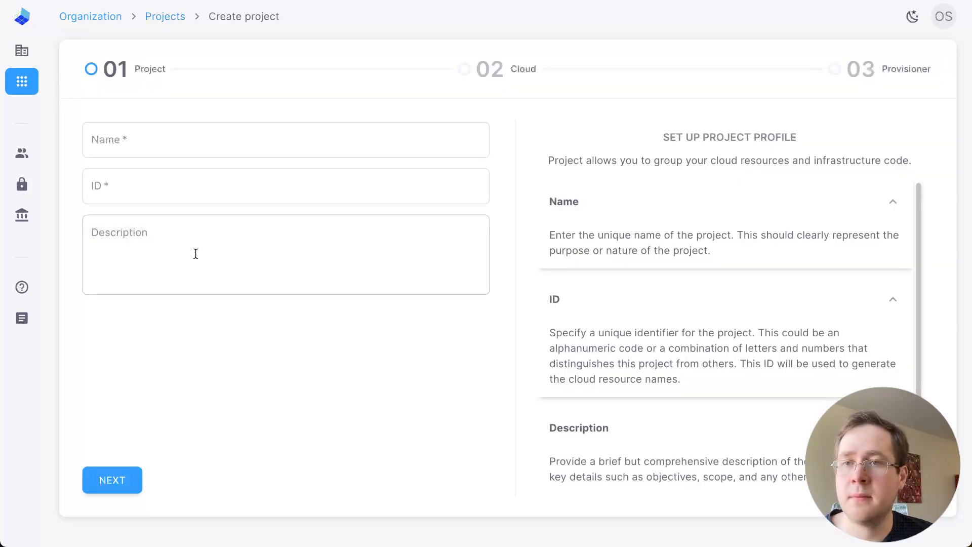
{"action": "left_click", "coordinate": [145, 131]}
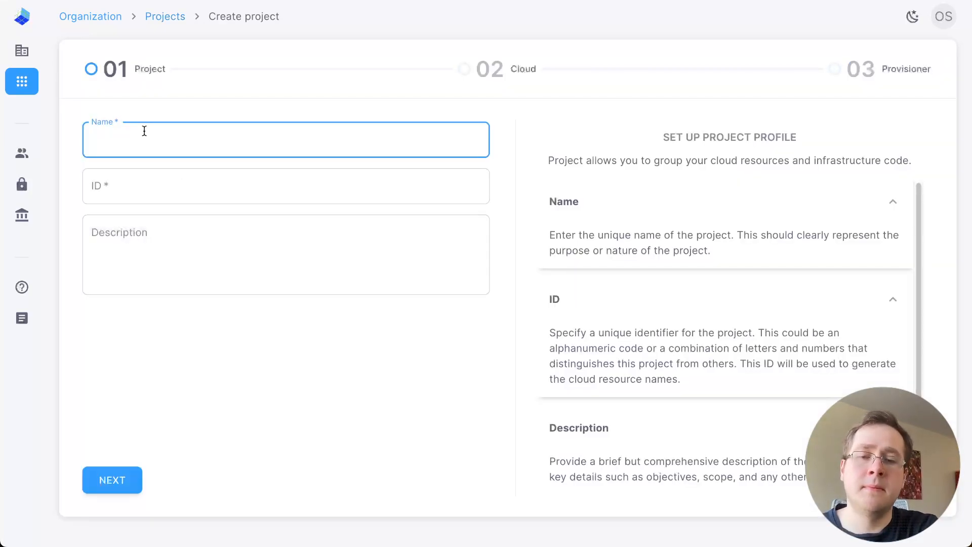
{"action": "type", "text": "My Project"}
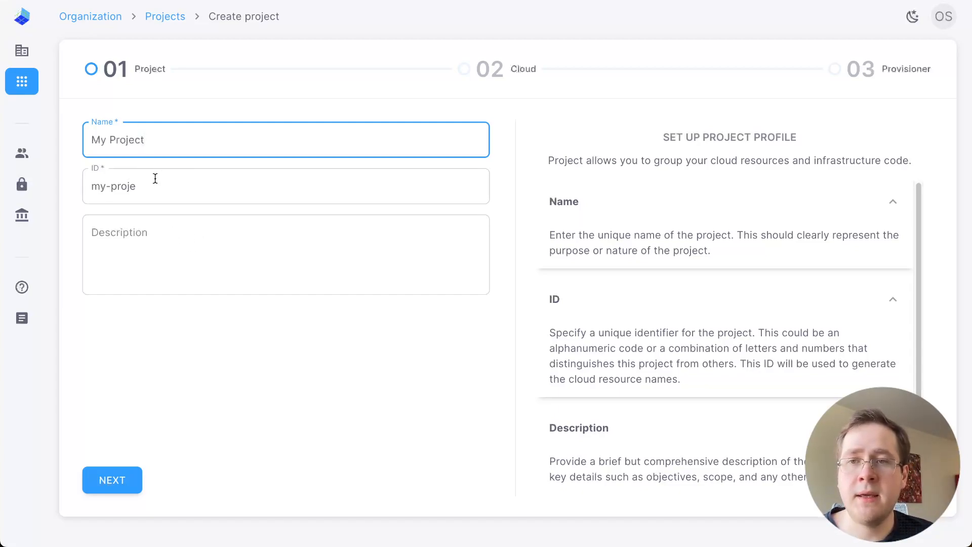
{"action": "left_click", "coordinate": [170, 182]}
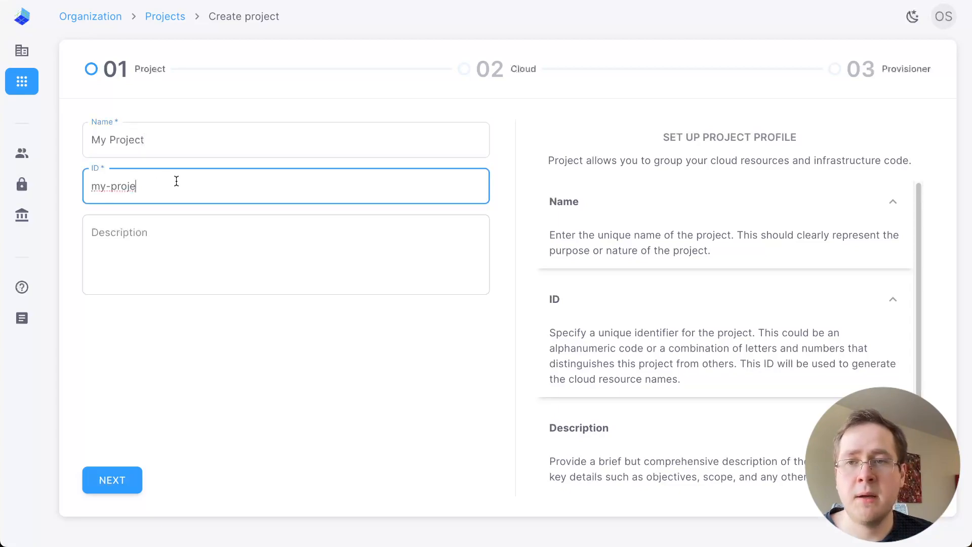
{"action": "key", "text": "BackSpace"}
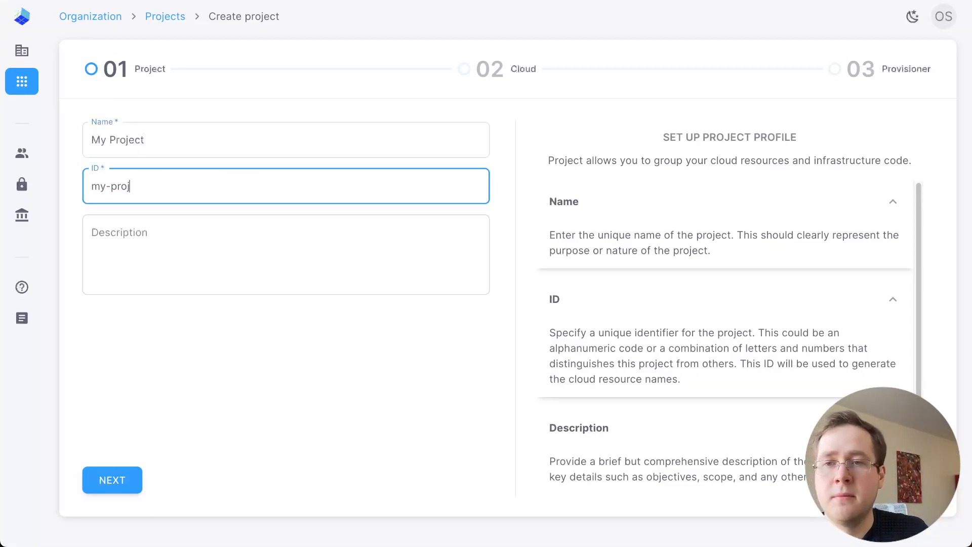
Enter "My project" as the project description and continue to the cloud provider selection
{"action": "left_click", "coordinate": [215, 263]}
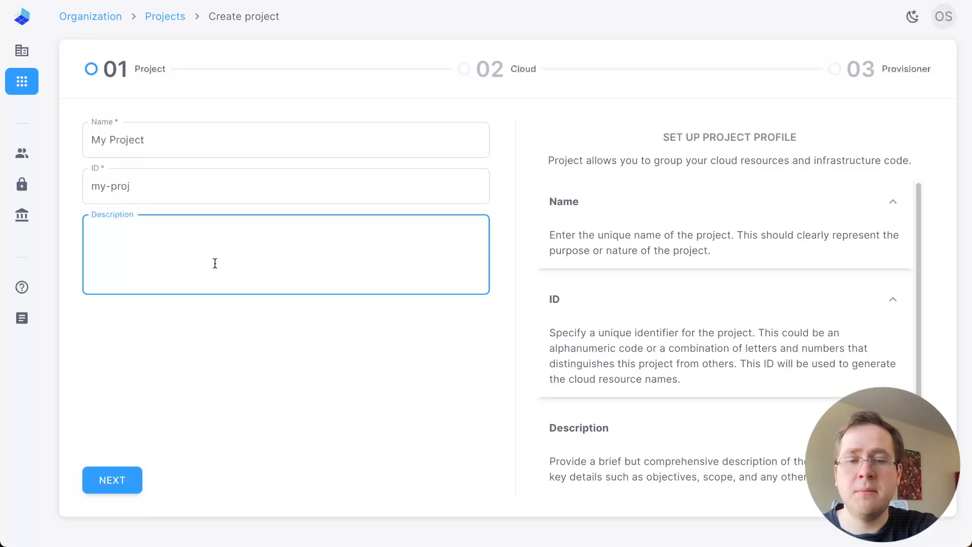
{"action": "type", "text": "My or="}
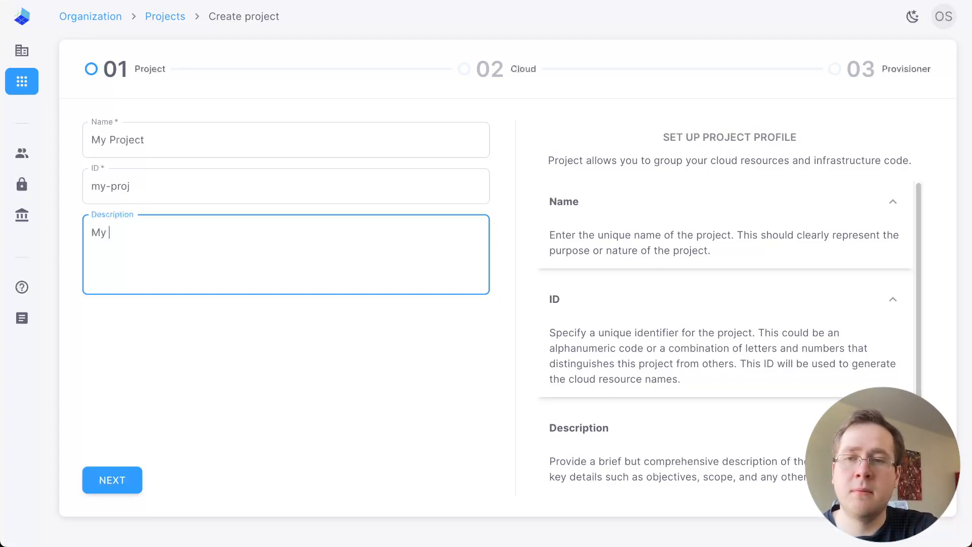
{"action": "key", "text": "BackSpace"}
{"action": "key", "text": "BackSpace"}
{"action": "key", "text": "BackSpace"}
{"action": "type", "text": "project"}
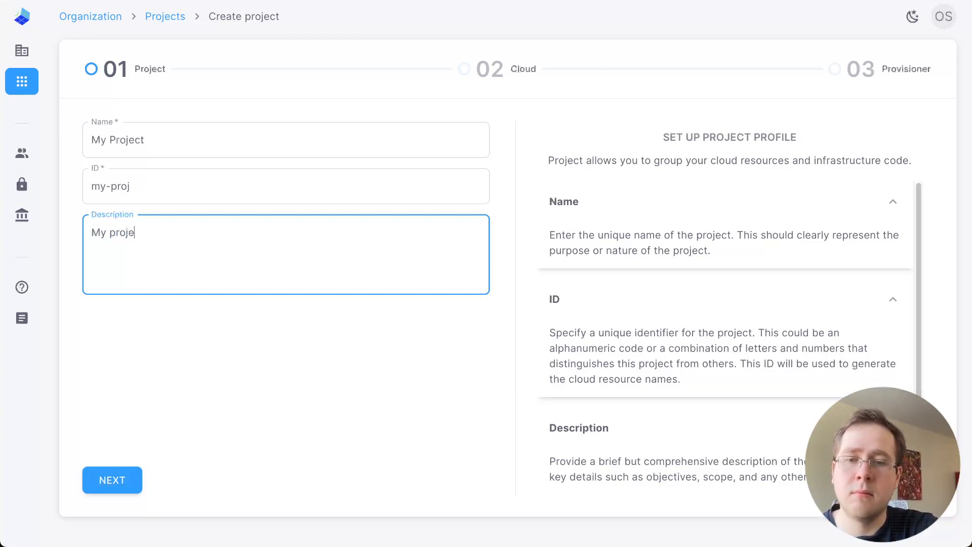
{"action": "left_click", "coordinate": [128, 480]}
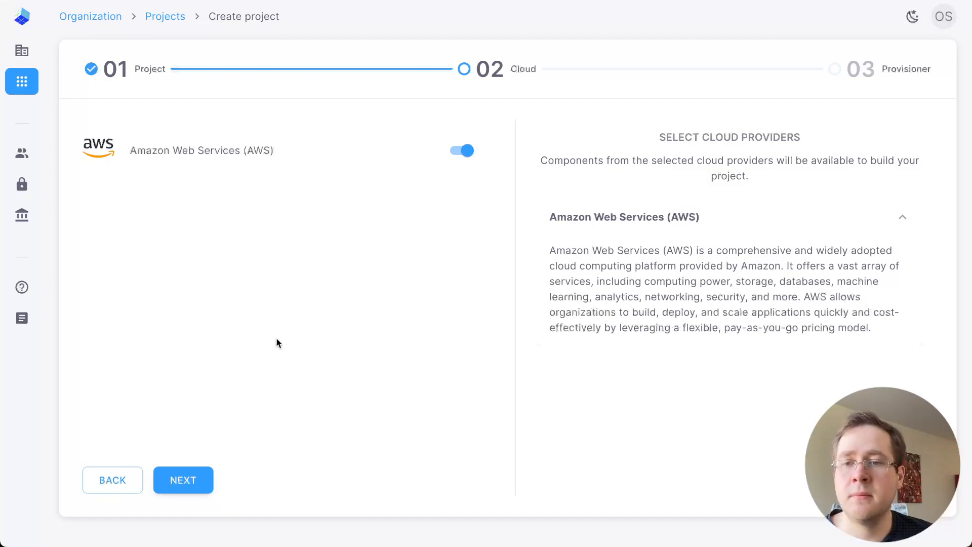
Accept AWS and the raw Terraform framework, and create the project from the Static Website template
{"action": "left_click", "coordinate": [196, 479]}
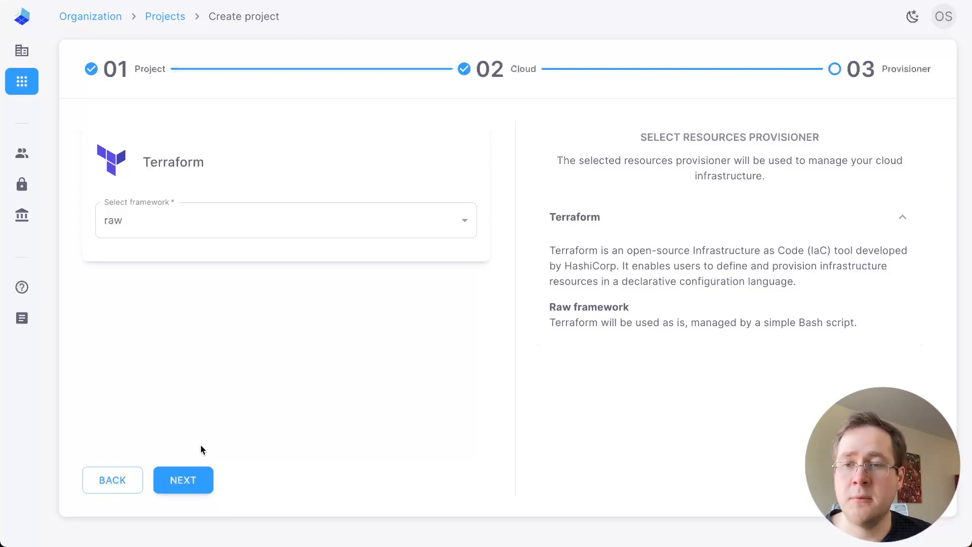
{"action": "left_click", "coordinate": [199, 482]}
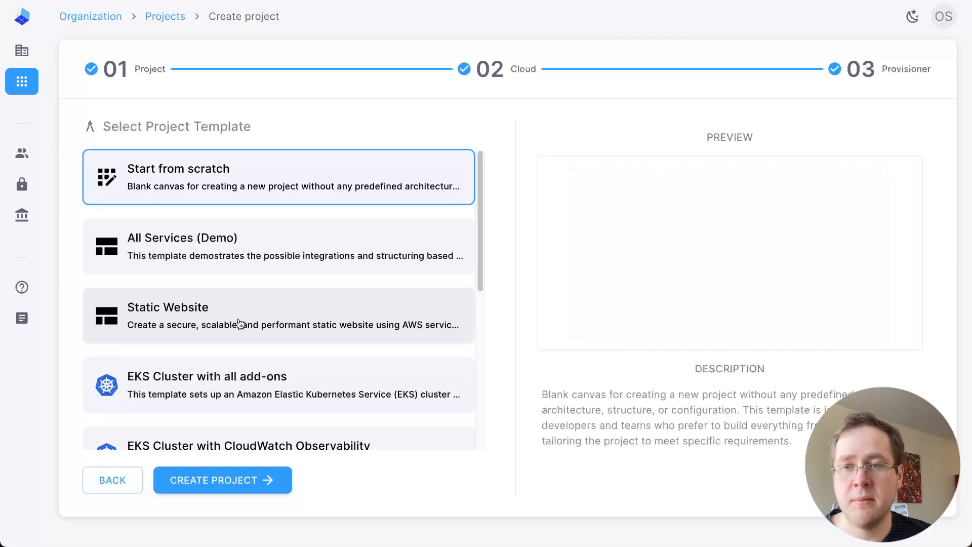
{"action": "left_click", "coordinate": [322, 313]}
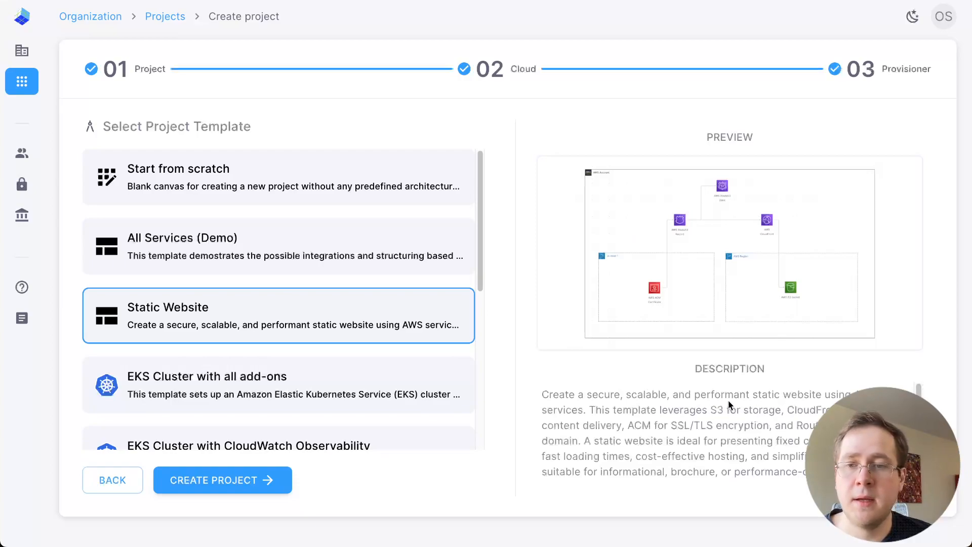
{"action": "left_click", "coordinate": [261, 488]}
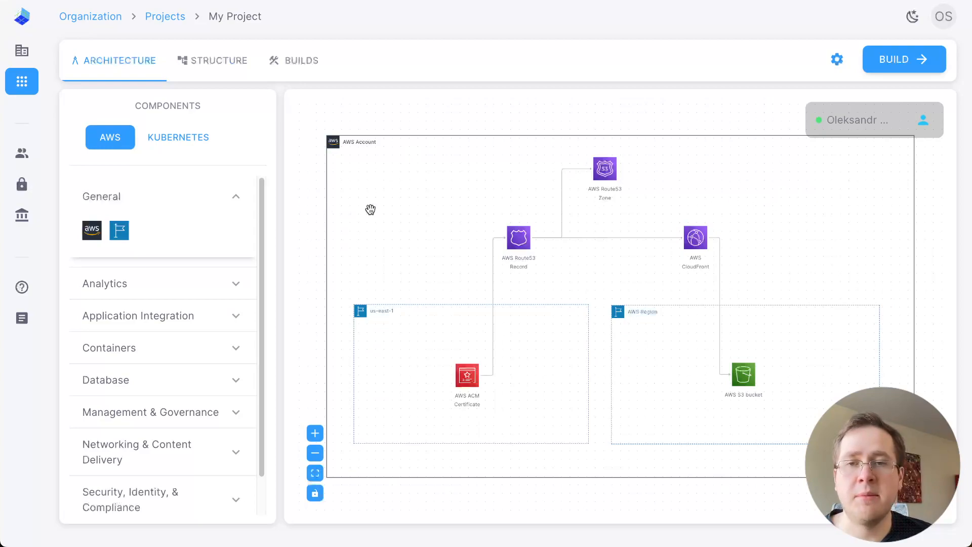
Add an account named "prod" with its account ID to the diagram's AWS Account component and save it
{"action": "left_click", "coordinate": [394, 184]}
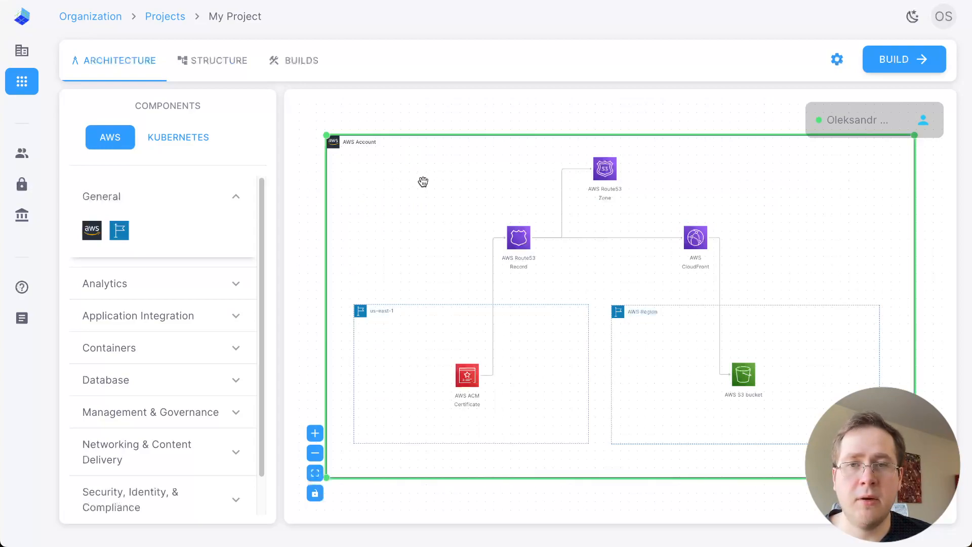
{"action": "double_click", "coordinate": [413, 184]}
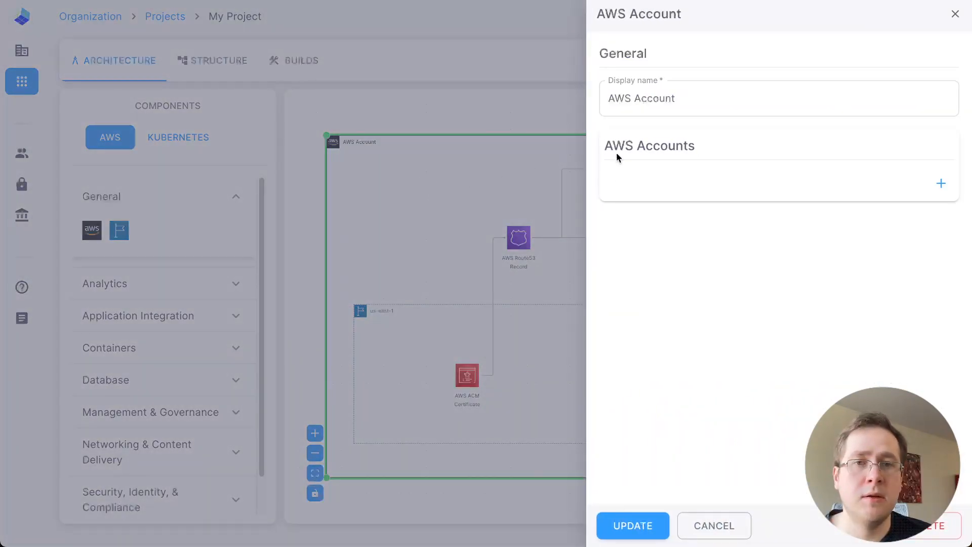
{"action": "left_click", "coordinate": [942, 185]}
{"action": "left_click", "coordinate": [743, 189]}
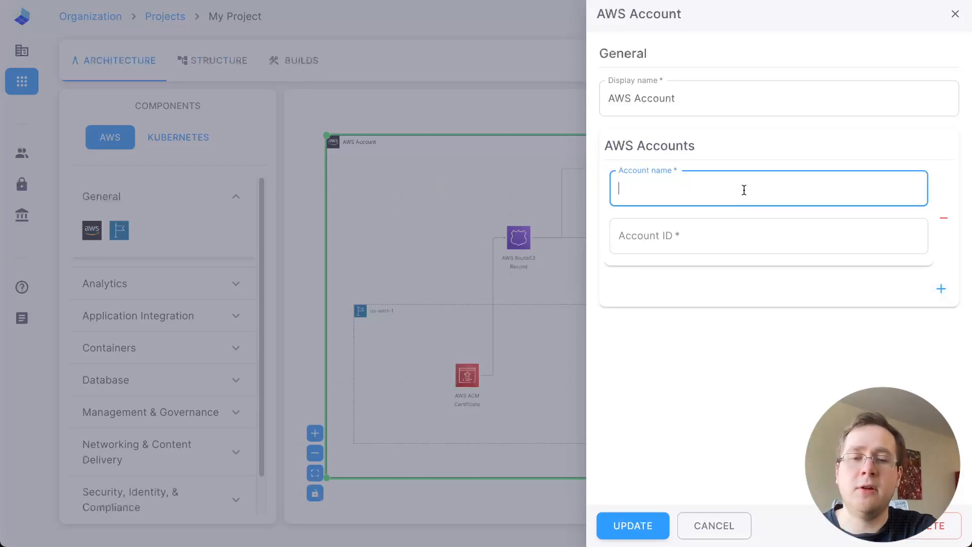
{"action": "type", "text": "prod"}
{"action": "key", "text": "Tab"}
{"action": "type", "text": "1234567"}
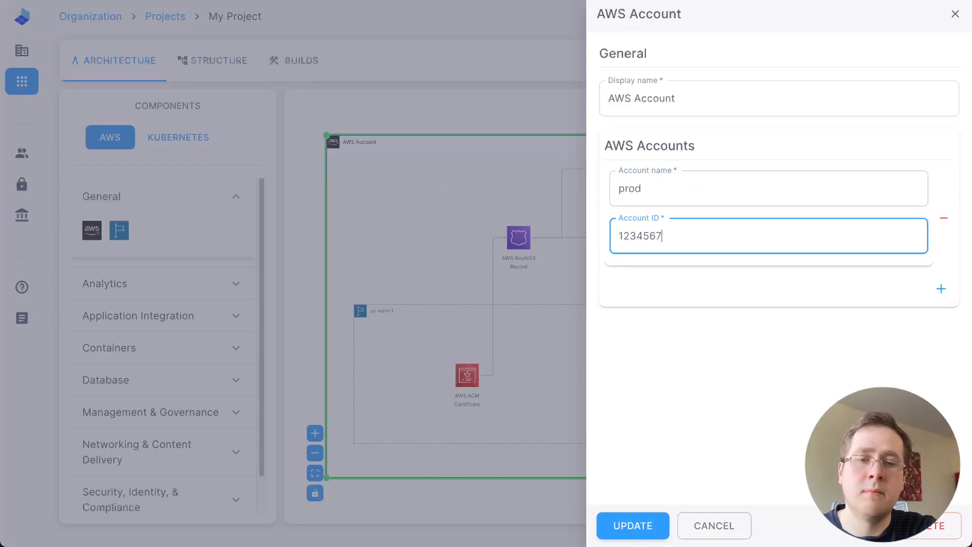
{"action": "type", "text": "890-"}
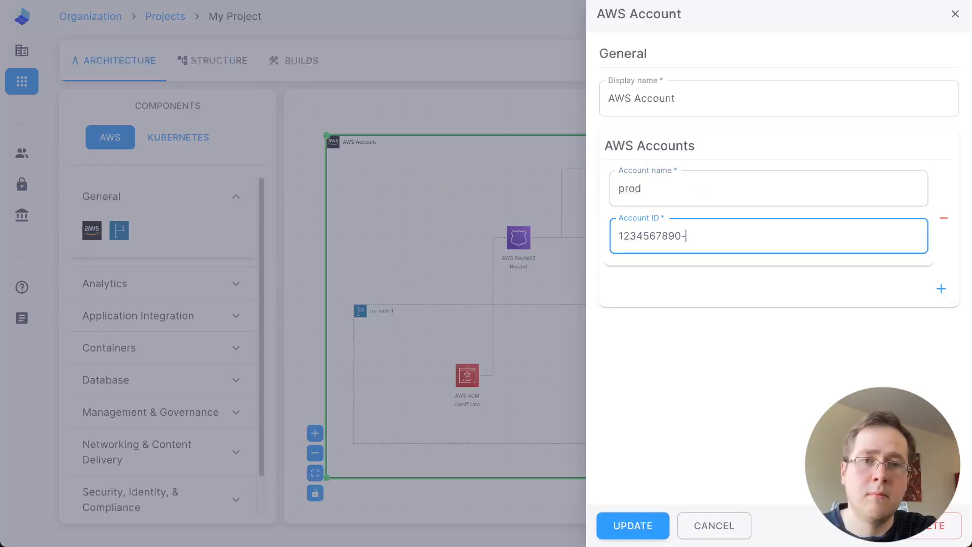
{"action": "key", "text": "BackSpace"}
{"action": "type", "text": "12"}
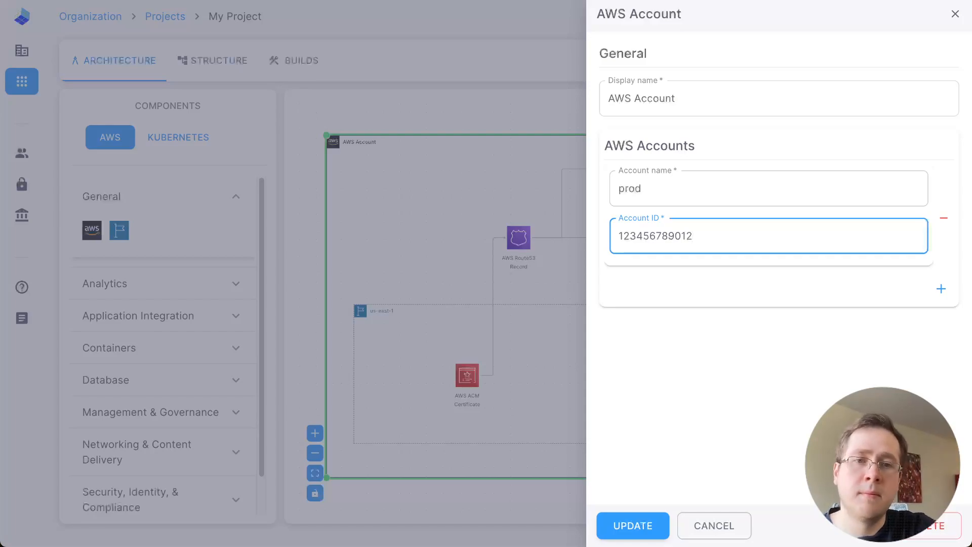
{"action": "left_click", "coordinate": [642, 527]}
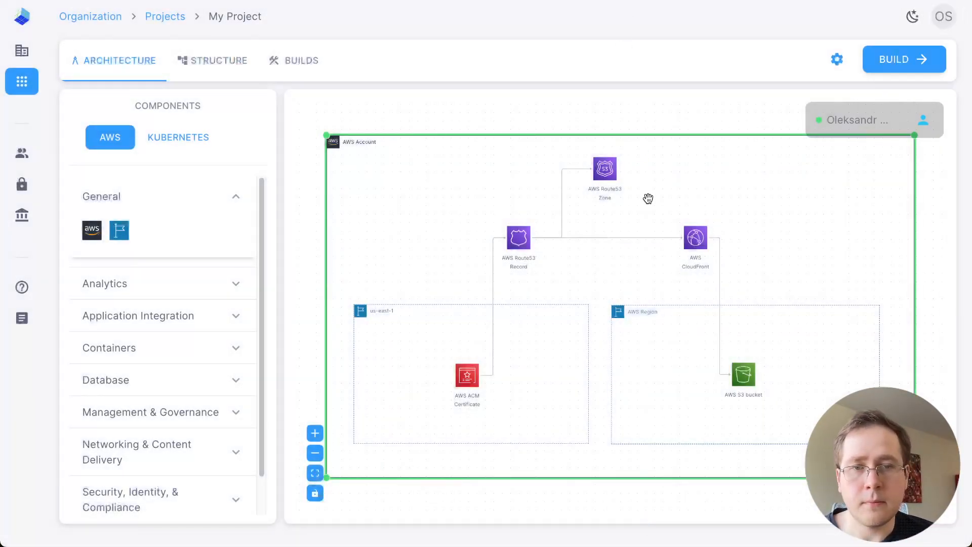
Set the region containing the S3 bucket to US East (N. Virginia) | us-east-1 and save it
{"action": "double_click", "coordinate": [640, 337]}
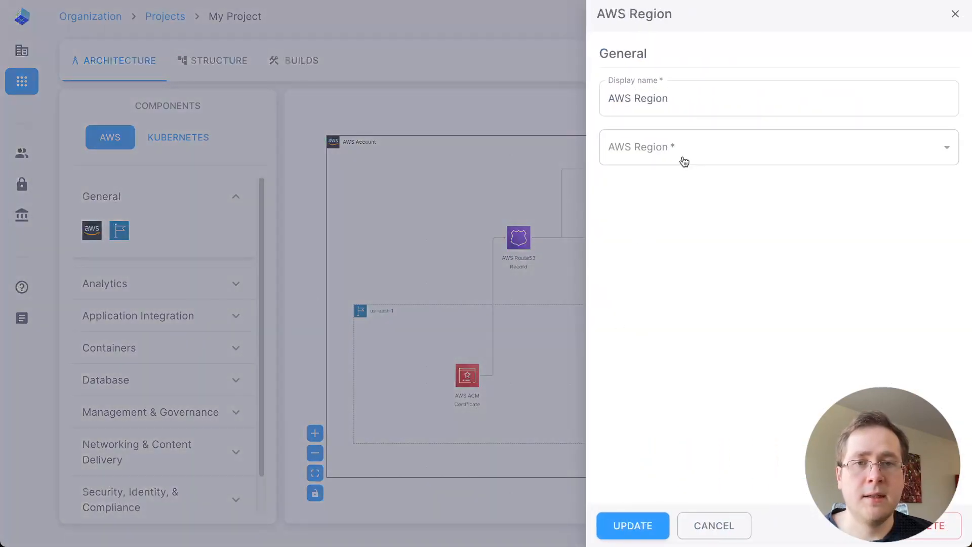
{"action": "left_click", "coordinate": [696, 152]}
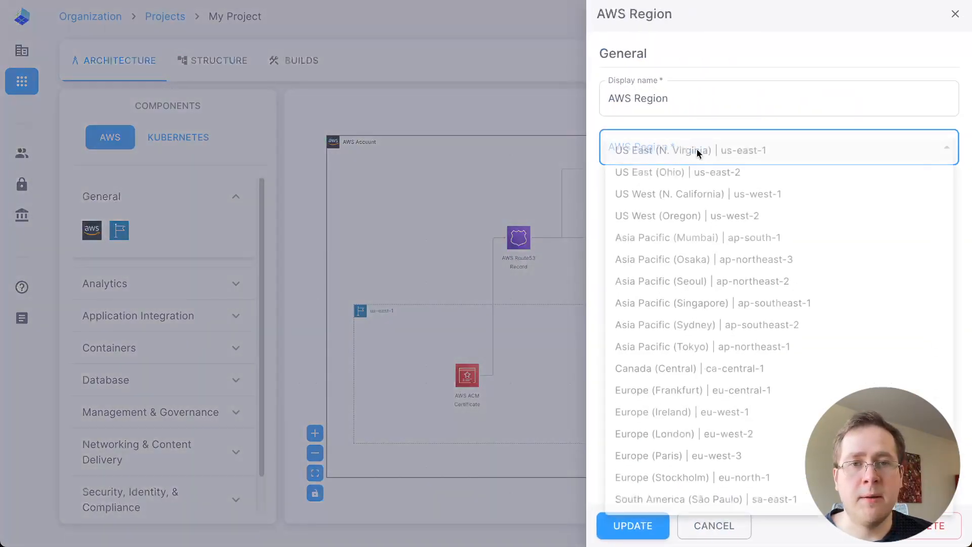
{"action": "left_click", "coordinate": [669, 150]}
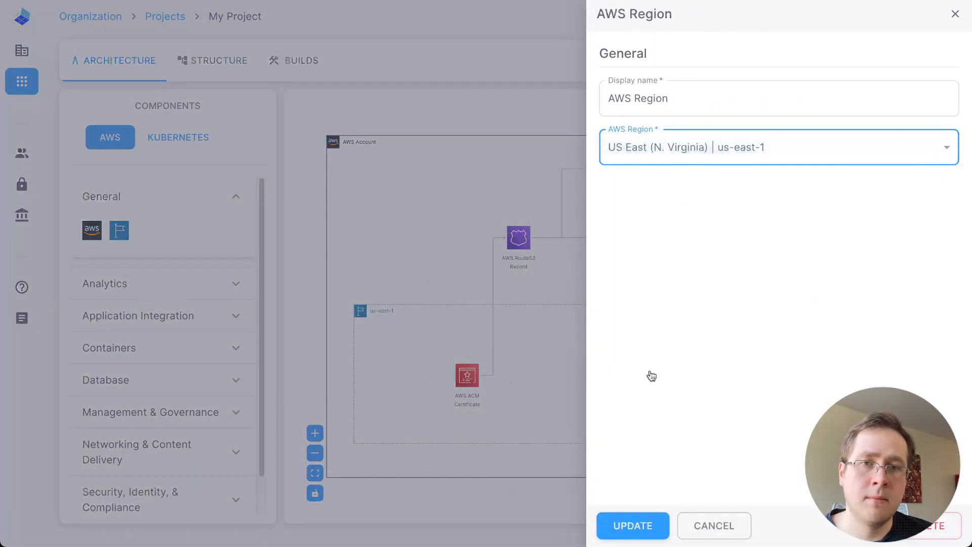
{"action": "left_click", "coordinate": [642, 526]}
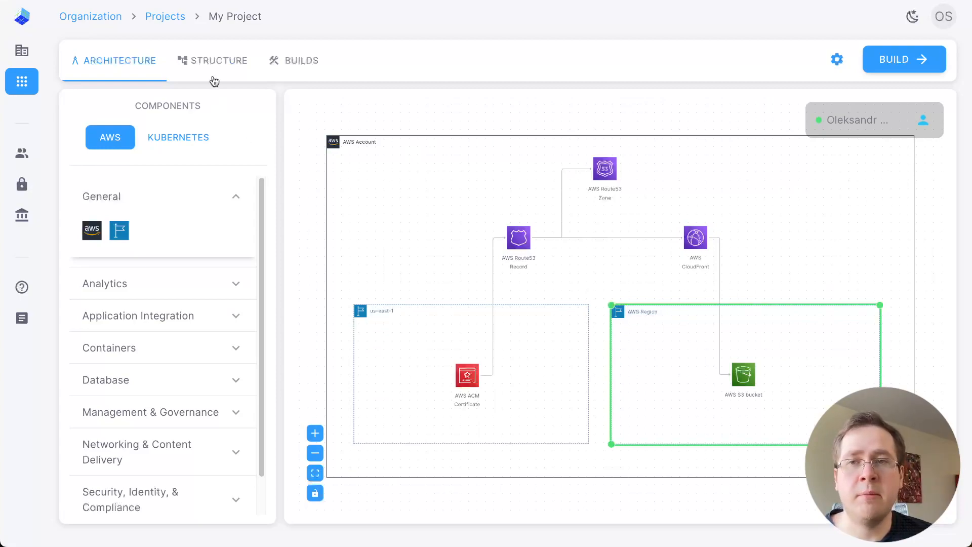
In the project structure, assign the prod account and zone id "zone1d" to the root Route53 Zone and save the parameters
{"action": "left_click", "coordinate": [219, 60]}
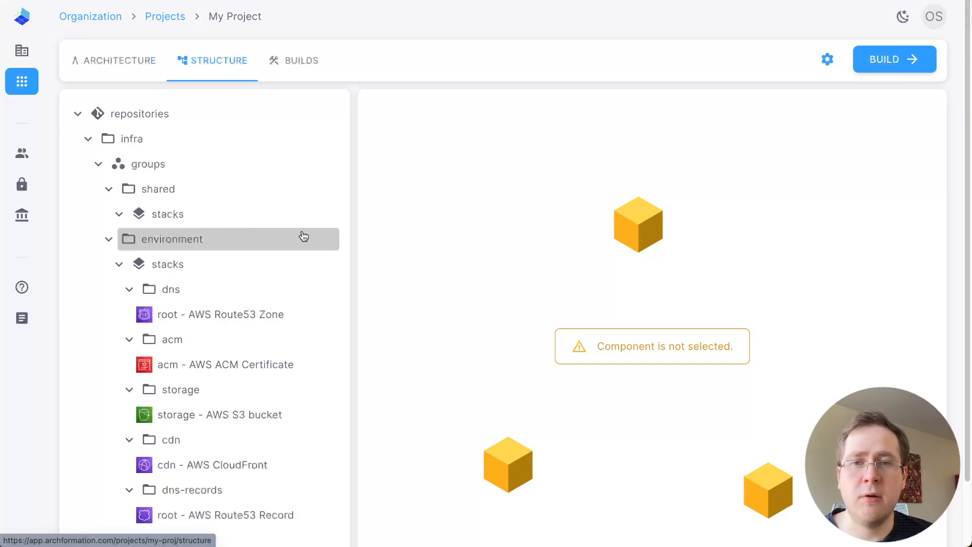
{"action": "scroll", "coordinate": [261, 241], "scroll_direction": "down", "scroll_amount": 1}
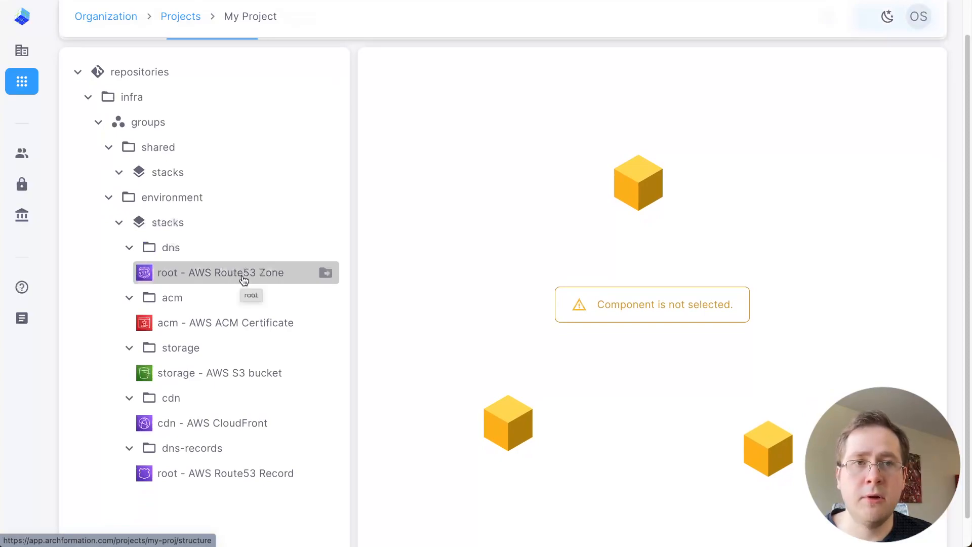
{"action": "left_click", "coordinate": [243, 280]}
{"action": "left_click", "coordinate": [451, 227]}
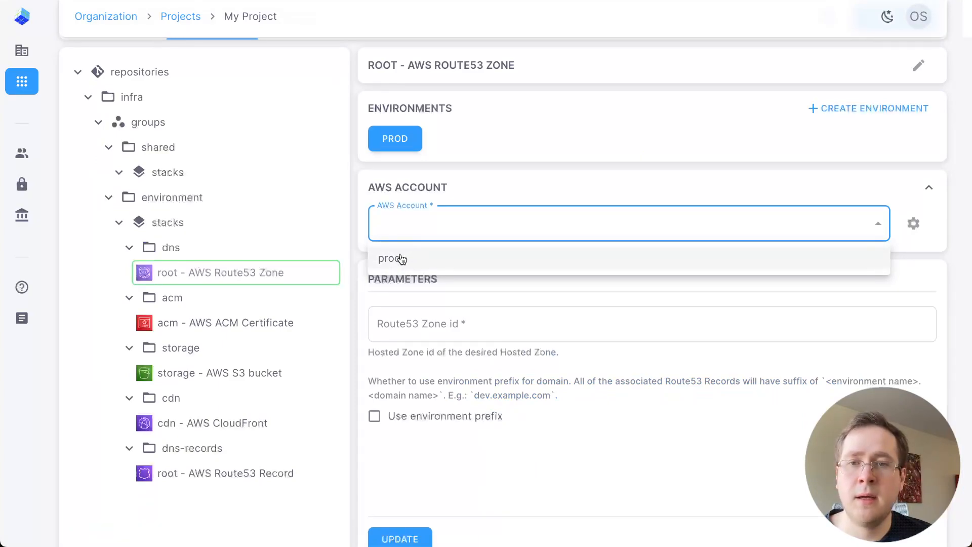
{"action": "left_click", "coordinate": [424, 261]}
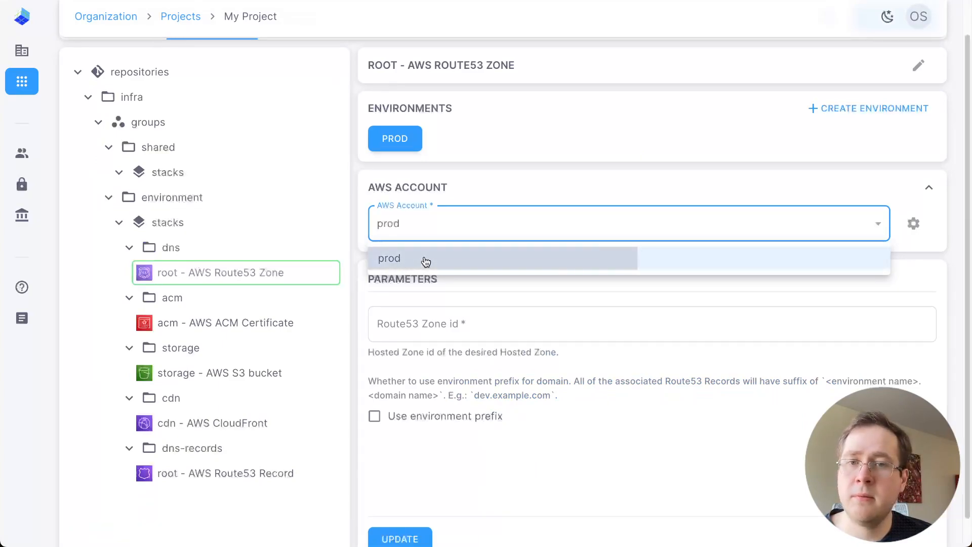
{"action": "left_click", "coordinate": [461, 338]}
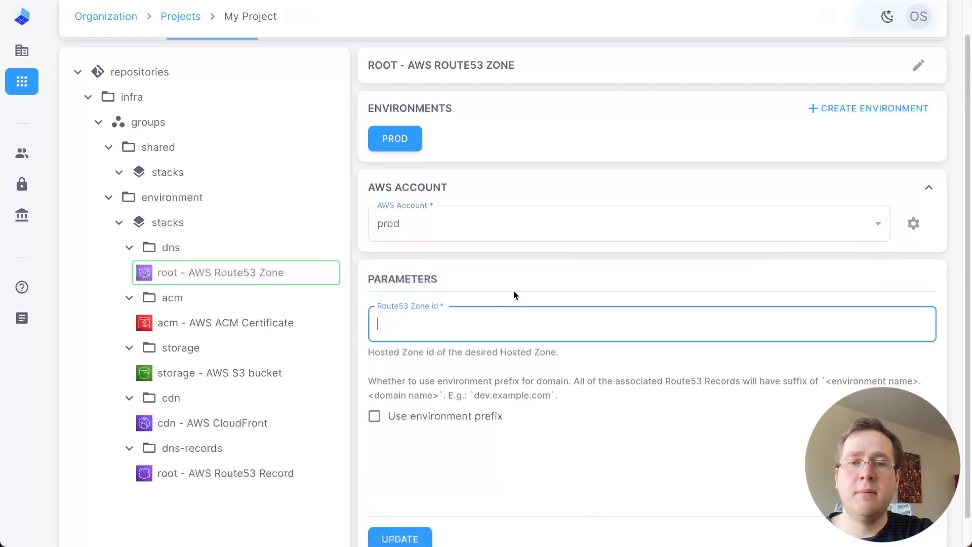
{"action": "type", "text": "zone1d"}
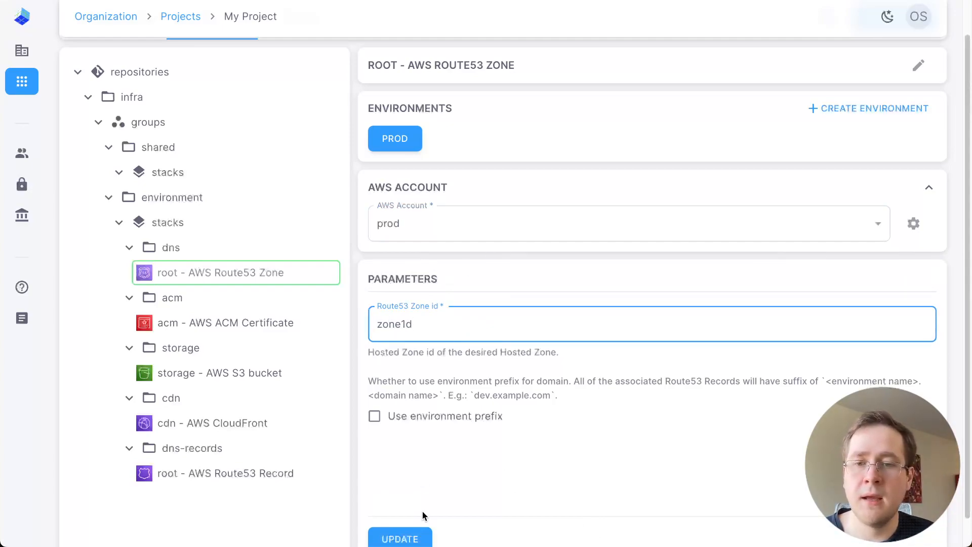
{"action": "left_click", "coordinate": [415, 536]}
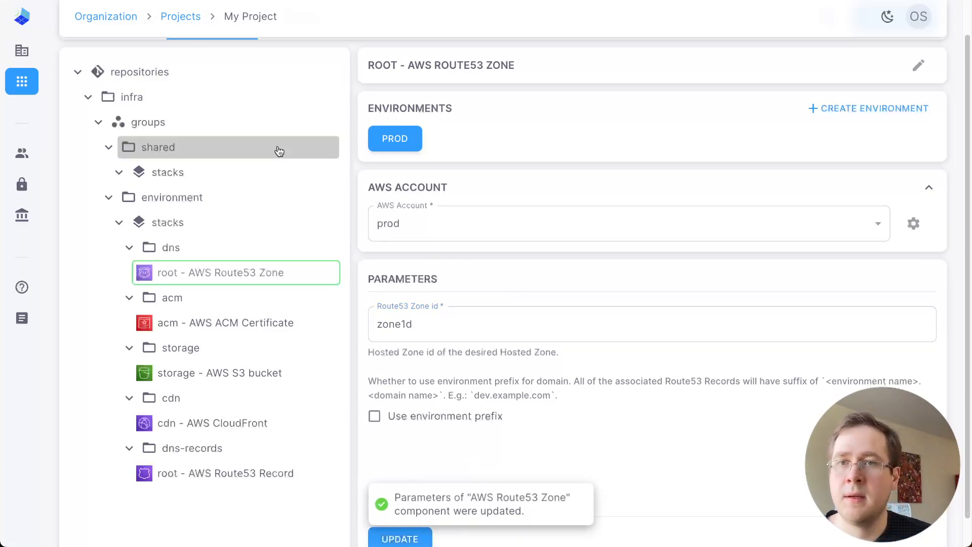
Start the project build and check which GitHub tokens are available for pushing the code
{"action": "scroll", "coordinate": [278, 148], "scroll_direction": "up", "scroll_amount": 2}
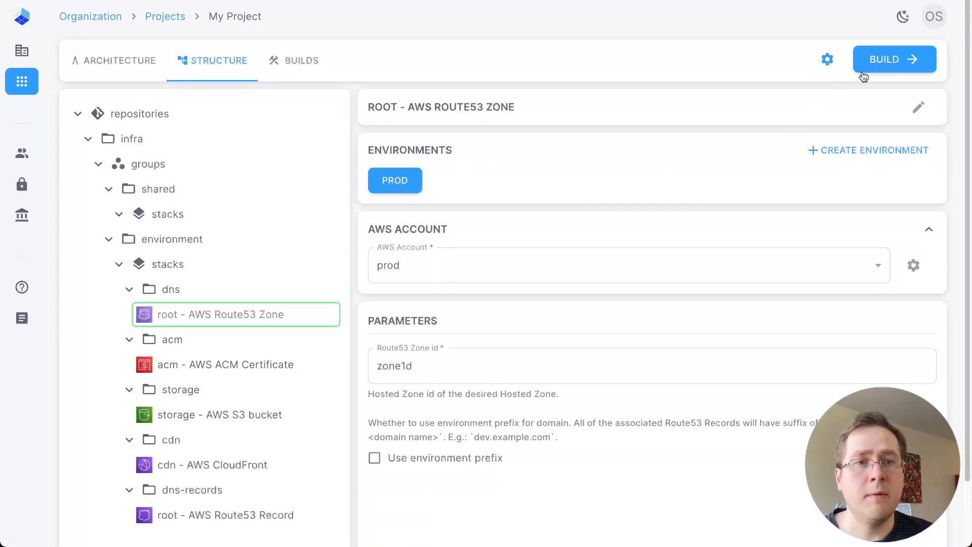
{"action": "left_click", "coordinate": [887, 62]}
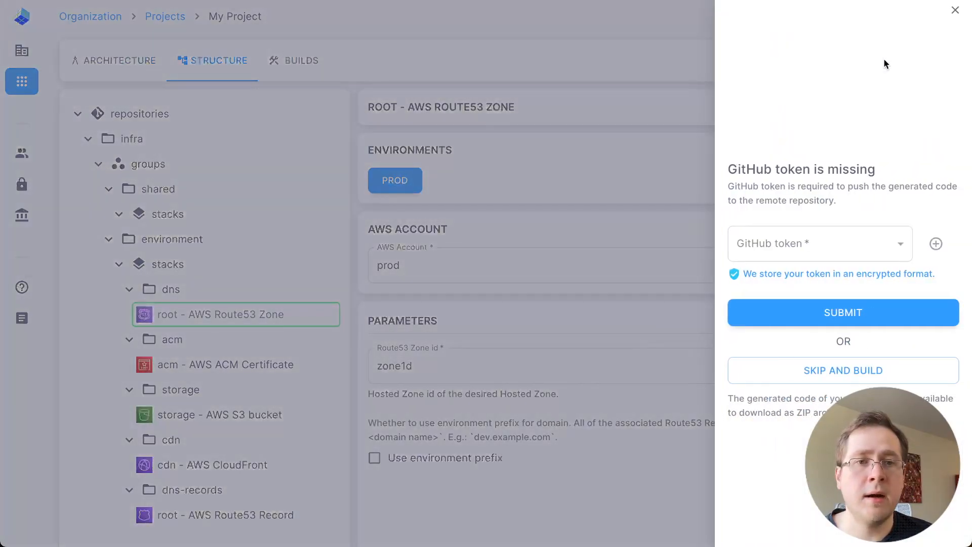
{"action": "left_click", "coordinate": [776, 238]}
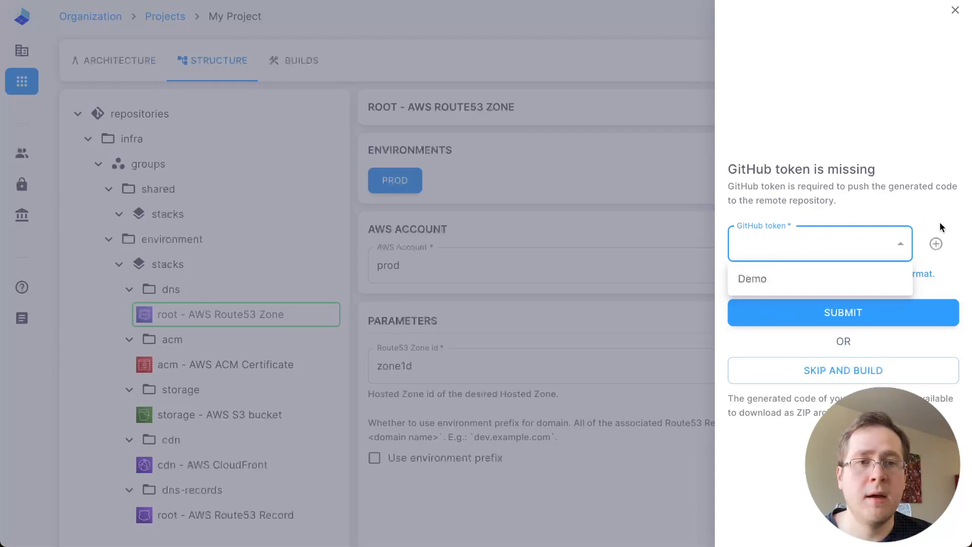
{"action": "left_click", "coordinate": [917, 176]}
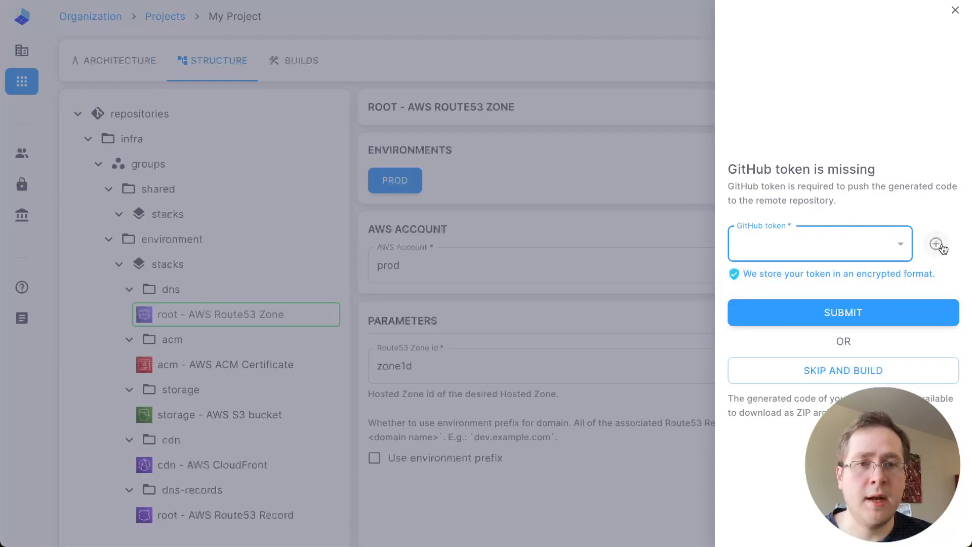
Add a GitHub token named "test", enter its token value, and save it
{"action": "left_click", "coordinate": [937, 246]}
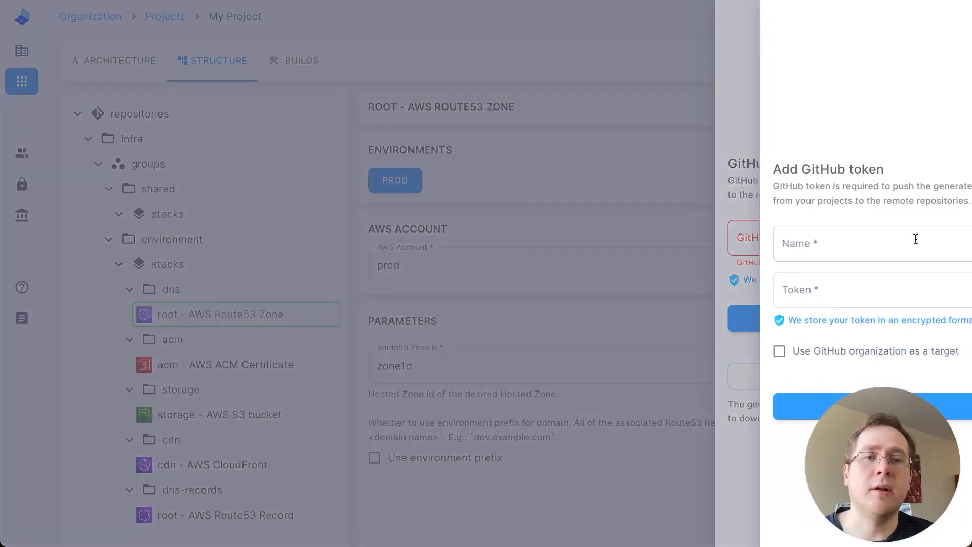
{"action": "left_click", "coordinate": [773, 243]}
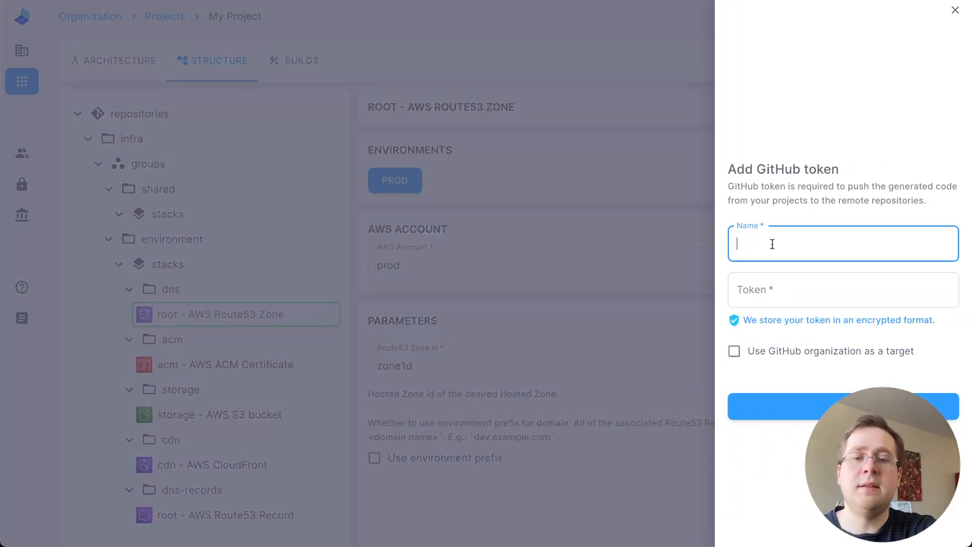
{"action": "type", "text": "test"}
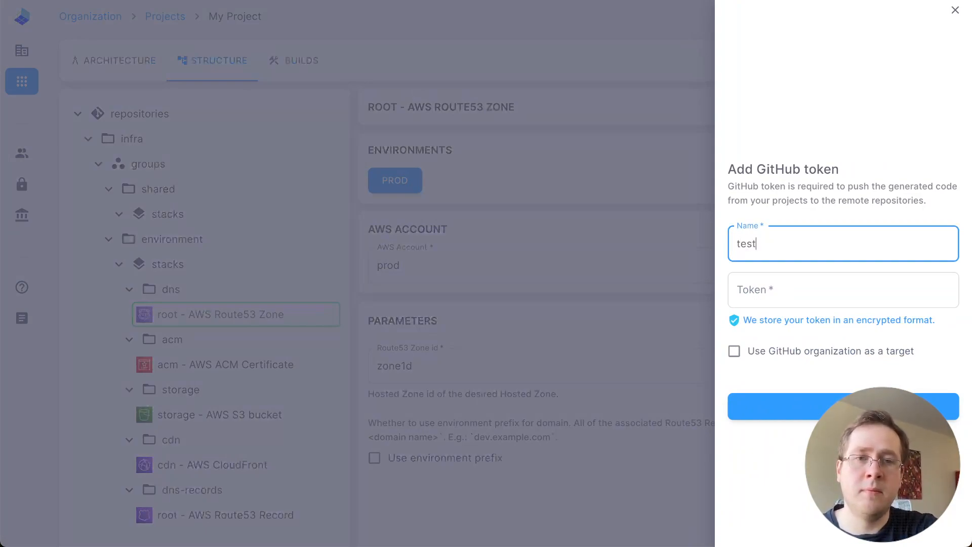
{"action": "left_click", "coordinate": [759, 290]}
{"action": "type", "text": "id"}
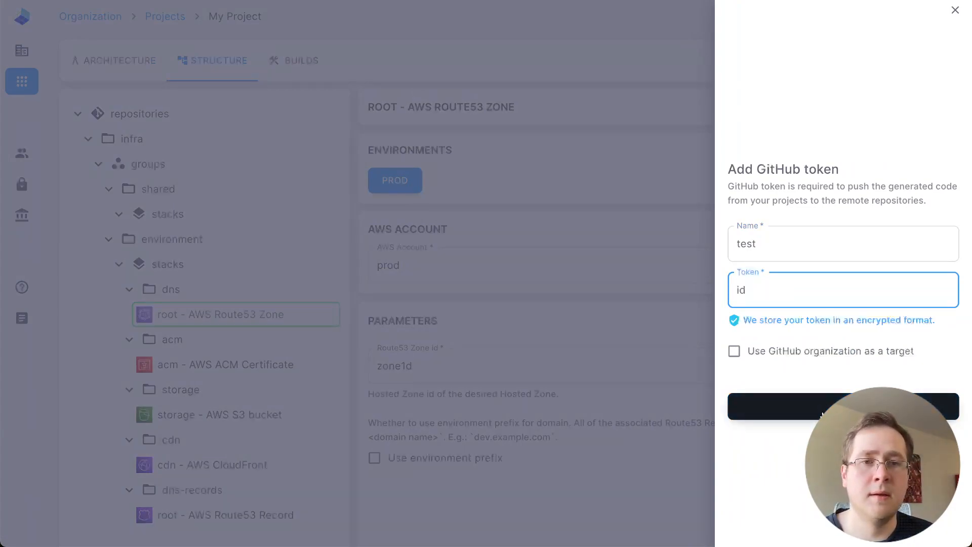
{"action": "left_click", "coordinate": [825, 408]}
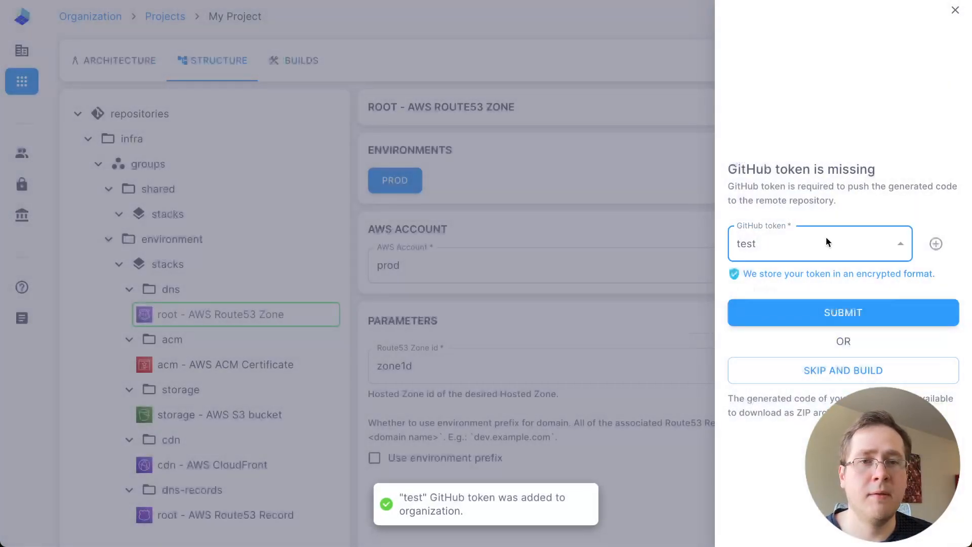
Choose the Demo GitHub token and submit it to build and push the project's code
{"action": "left_click", "coordinate": [826, 236]}
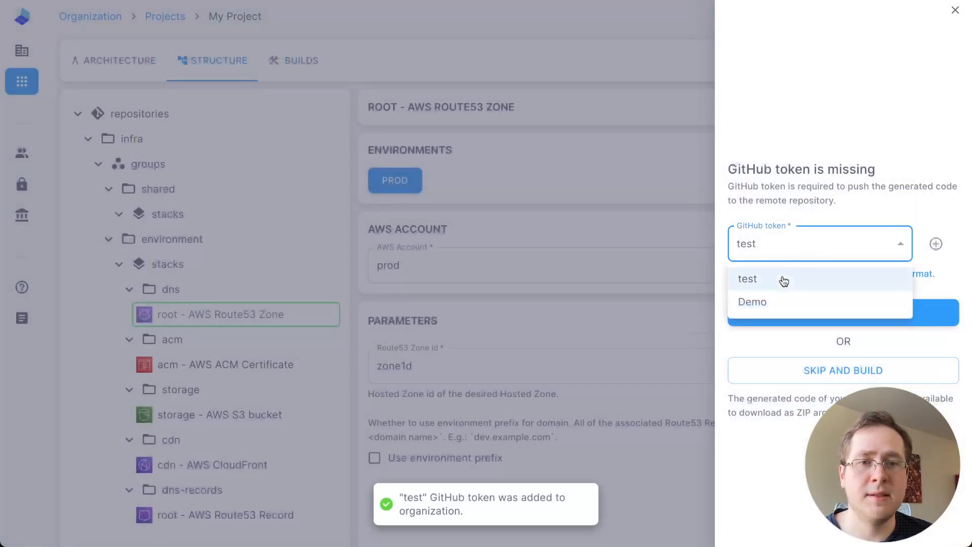
{"action": "left_click", "coordinate": [771, 304]}
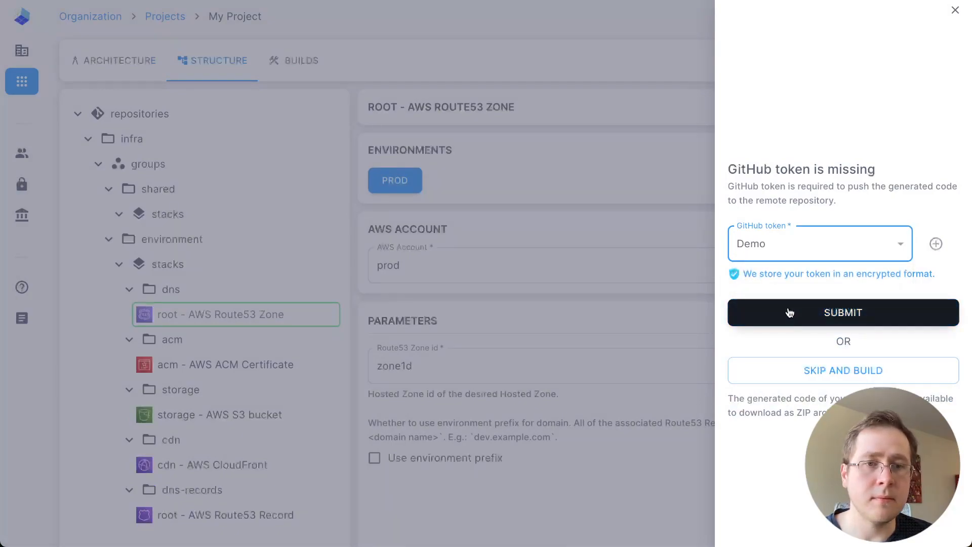
{"action": "left_click", "coordinate": [825, 314]}
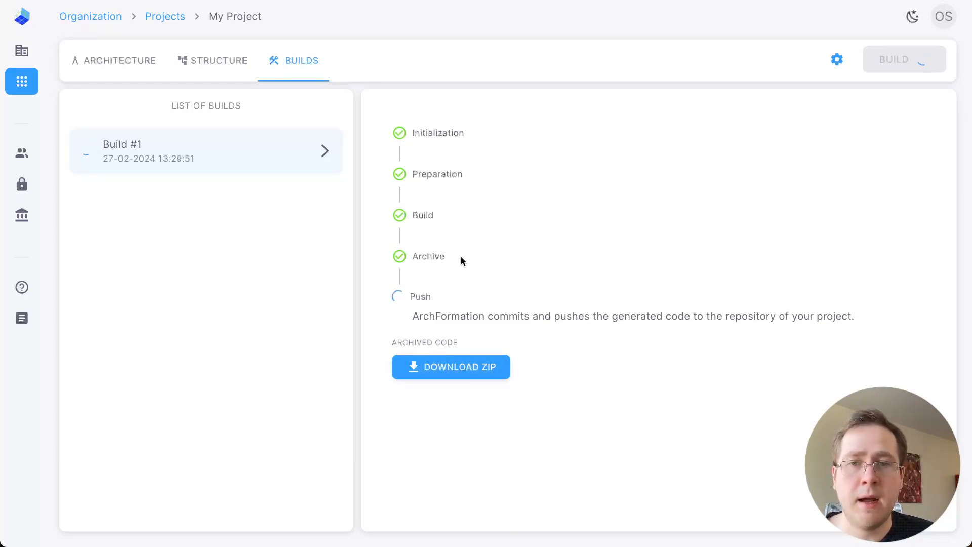
{"action": "left_click", "coordinate": [429, 257]}
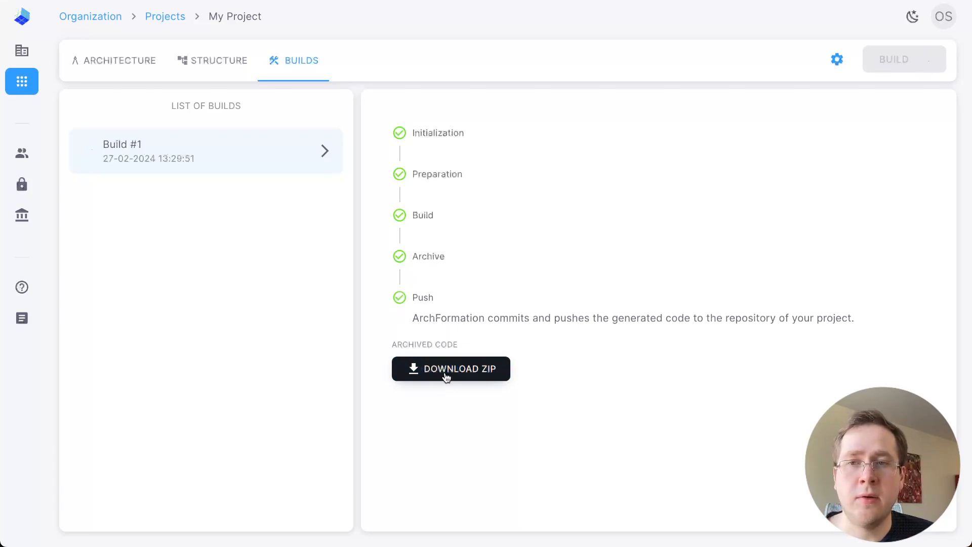
{"action": "left_click", "coordinate": [479, 374]}
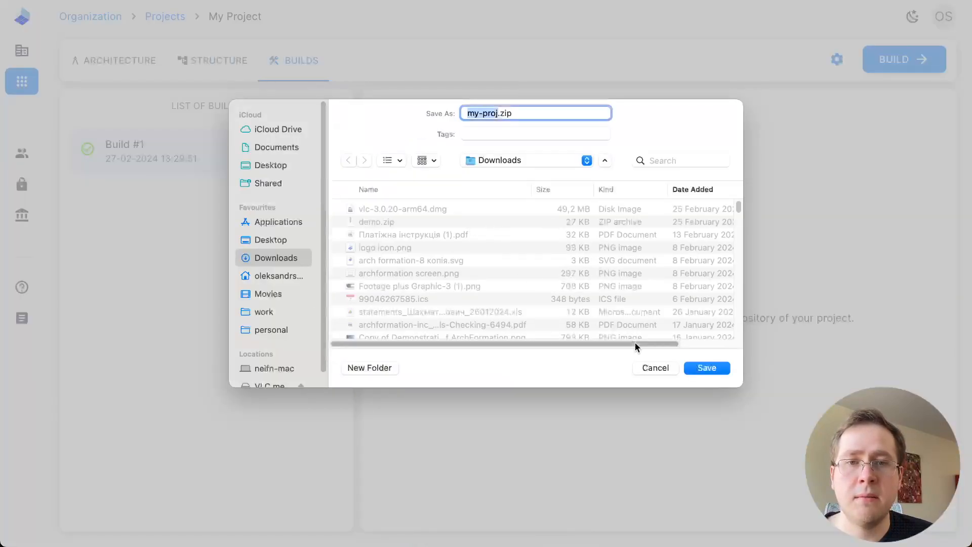
{"action": "left_click", "coordinate": [655, 368]}
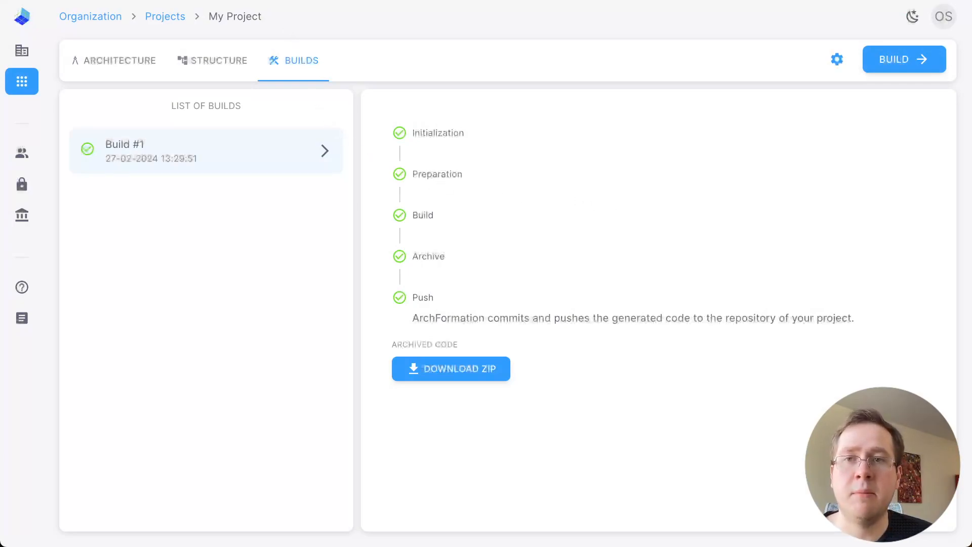
Switch to GitHub, reload the repository list, open the infra repository, and read its README from the overview through the stacks structure
{"action": "key", "text": "ctrl+Tab"}
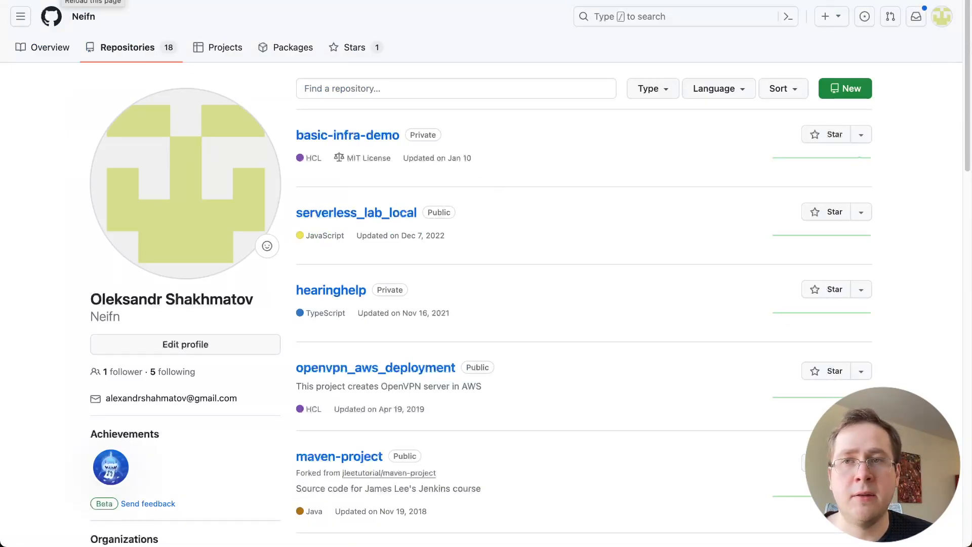
{"action": "left_click", "coordinate": [61, 0]}
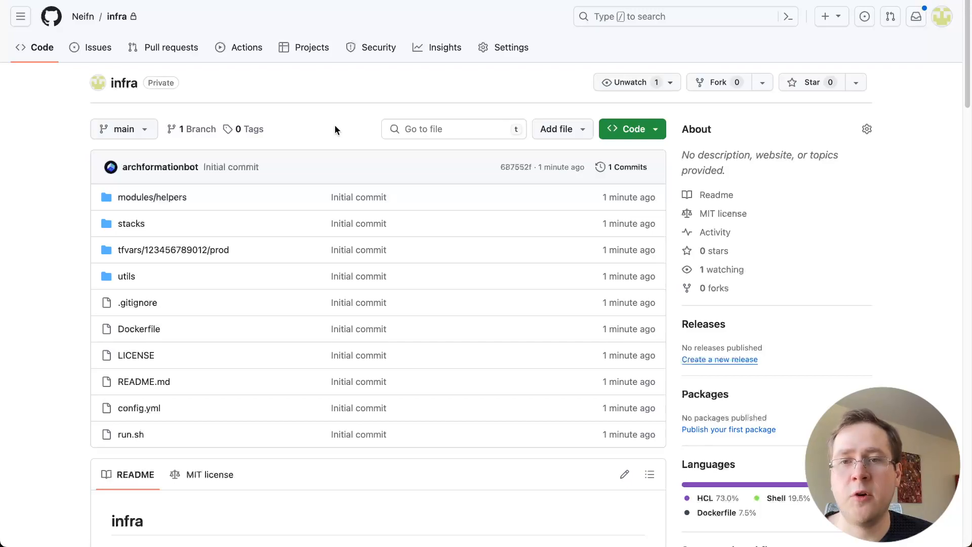
{"action": "scroll", "coordinate": [334, 127], "scroll_direction": "down", "scroll_amount": 3}
{"action": "scroll", "coordinate": [341, 131], "scroll_direction": "down", "scroll_amount": 6}
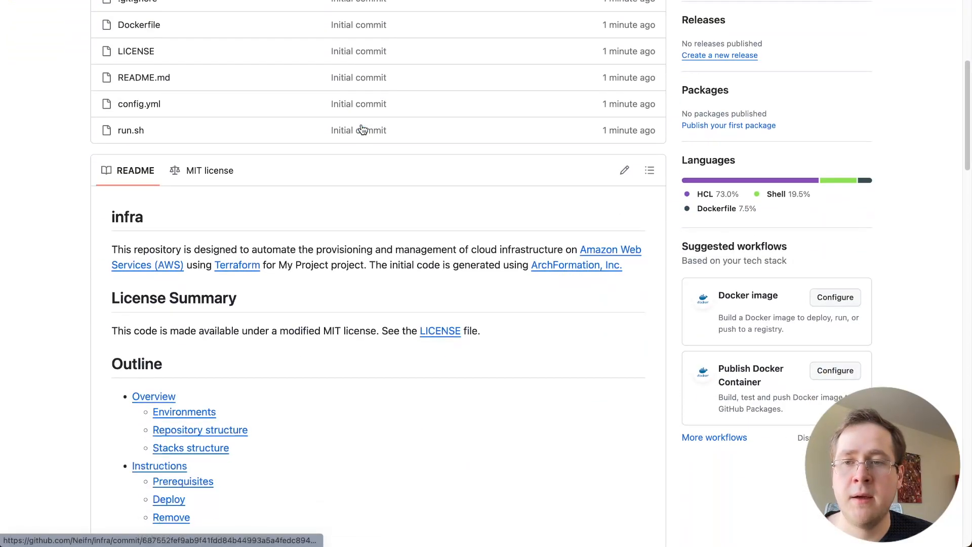
{"action": "scroll", "coordinate": [375, 136], "scroll_direction": "down", "scroll_amount": 6}
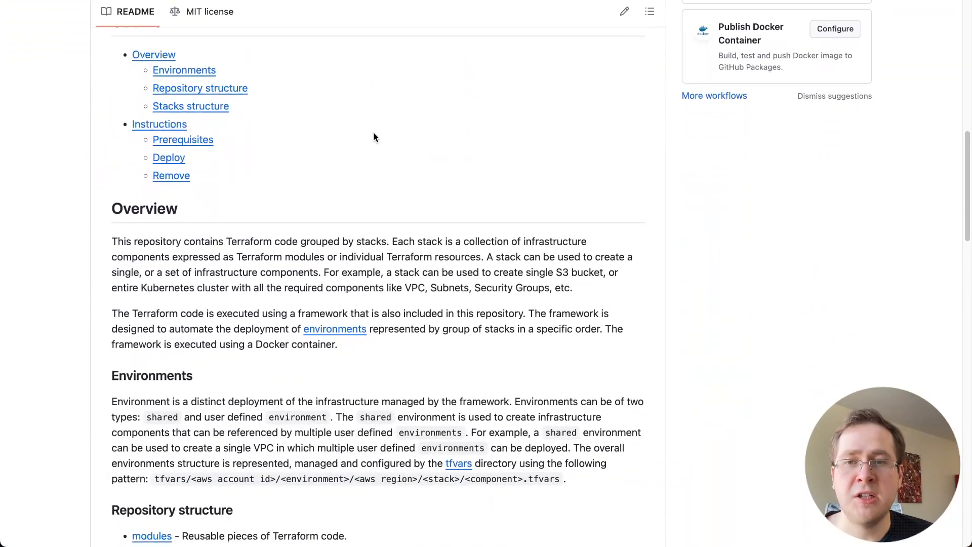
{"action": "scroll", "coordinate": [374, 138], "scroll_direction": "down", "scroll_amount": 8}
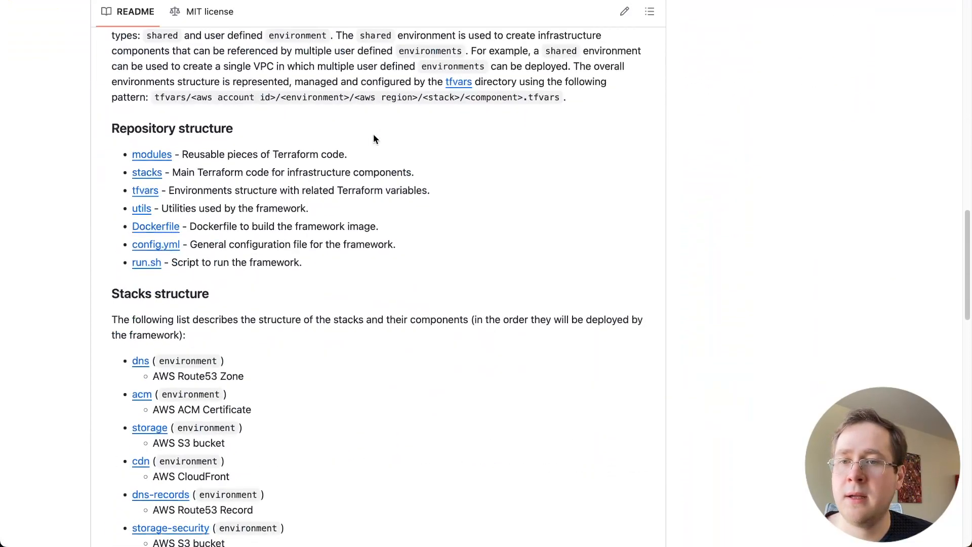
{"action": "scroll", "coordinate": [374, 138], "scroll_direction": "down", "scroll_amount": 1}
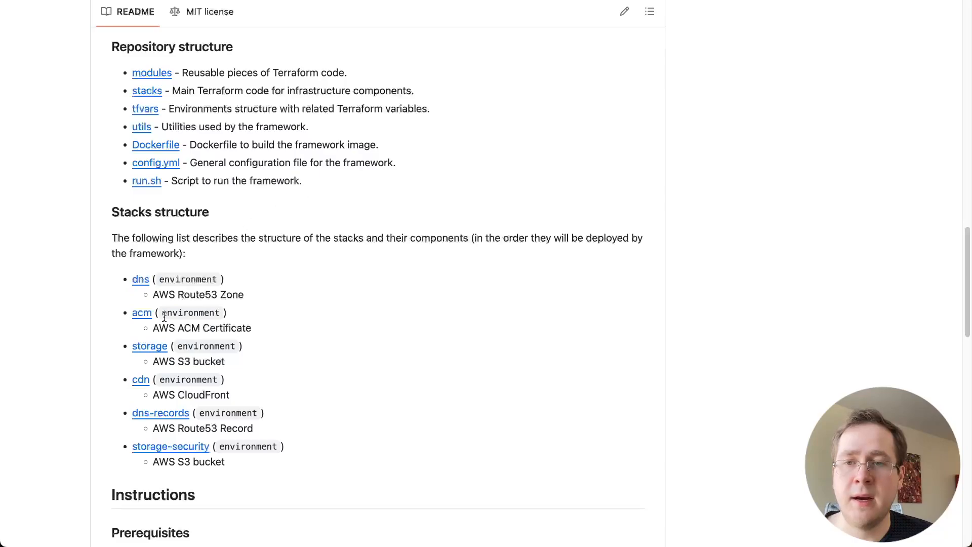
{"action": "scroll", "coordinate": [238, 378], "scroll_direction": "down", "scroll_amount": 2}
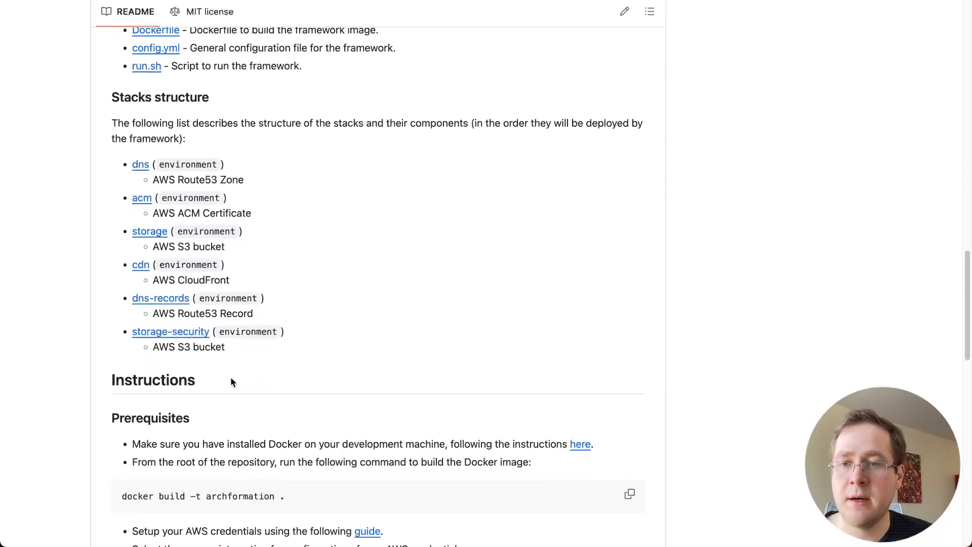
{"action": "scroll", "coordinate": [263, 372], "scroll_direction": "down", "scroll_amount": 2}
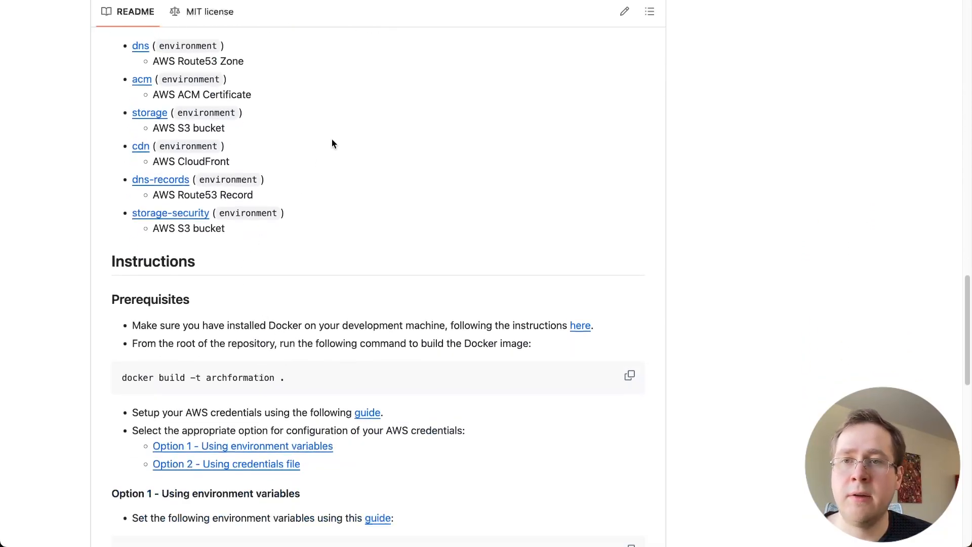
View the storage stack's main.tf code, reached through the README link, and return to the infra repository's root
{"action": "left_click", "coordinate": [158, 117]}
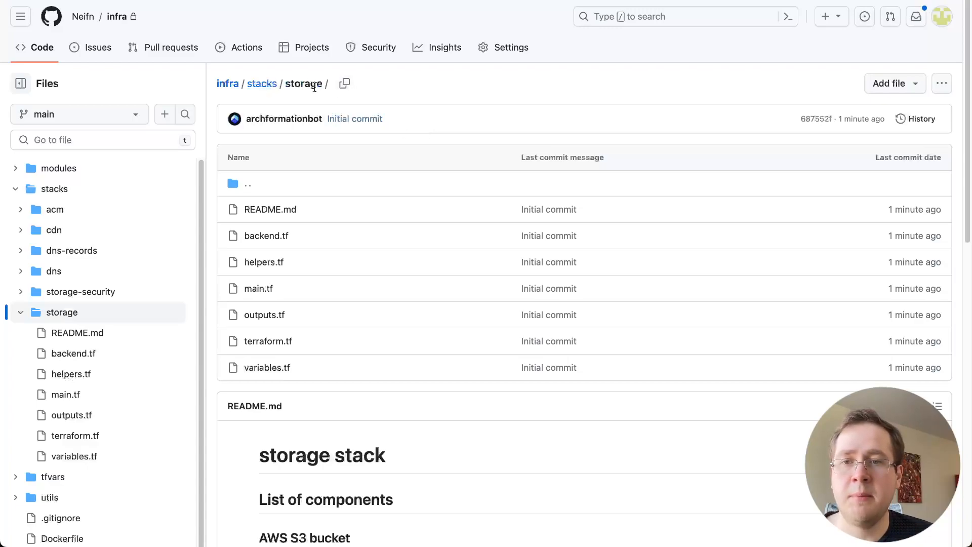
{"action": "left_click", "coordinate": [259, 289]}
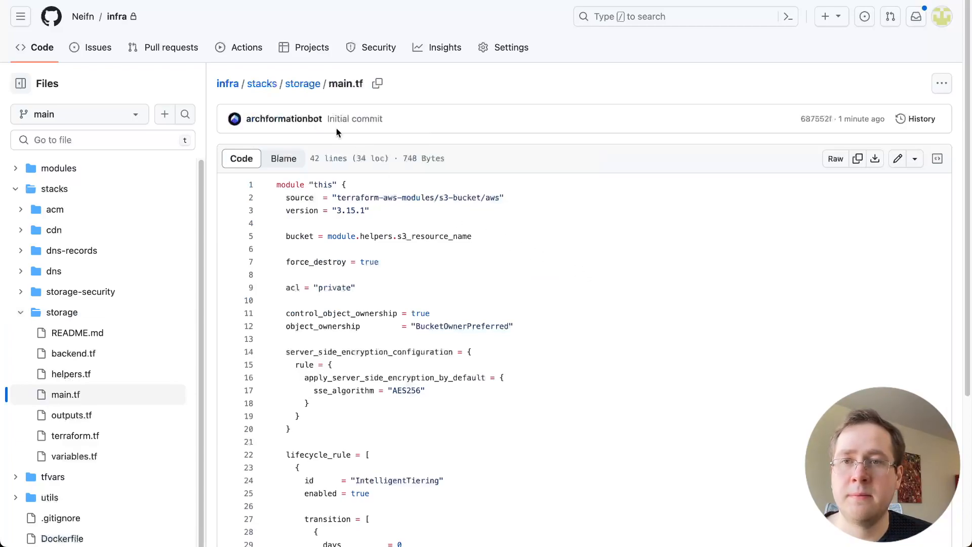
{"action": "left_click", "coordinate": [230, 85]}
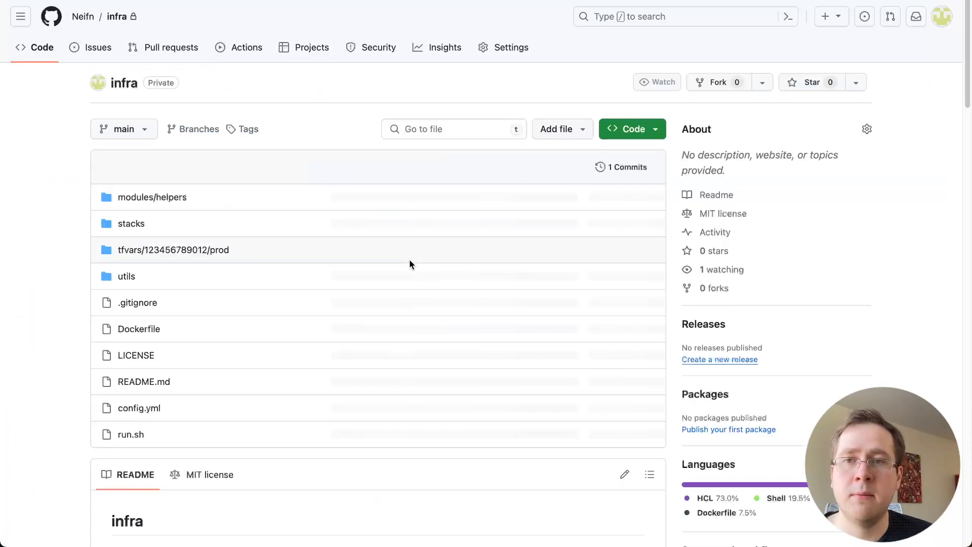
Read the README's Instructions section, covering prerequisites, the AWS credential options, and the Deploy and Remove commands
{"action": "scroll", "coordinate": [411, 263], "scroll_direction": "down", "scroll_amount": 10}
{"action": "scroll", "coordinate": [412, 264], "scroll_direction": "down", "scroll_amount": 20}
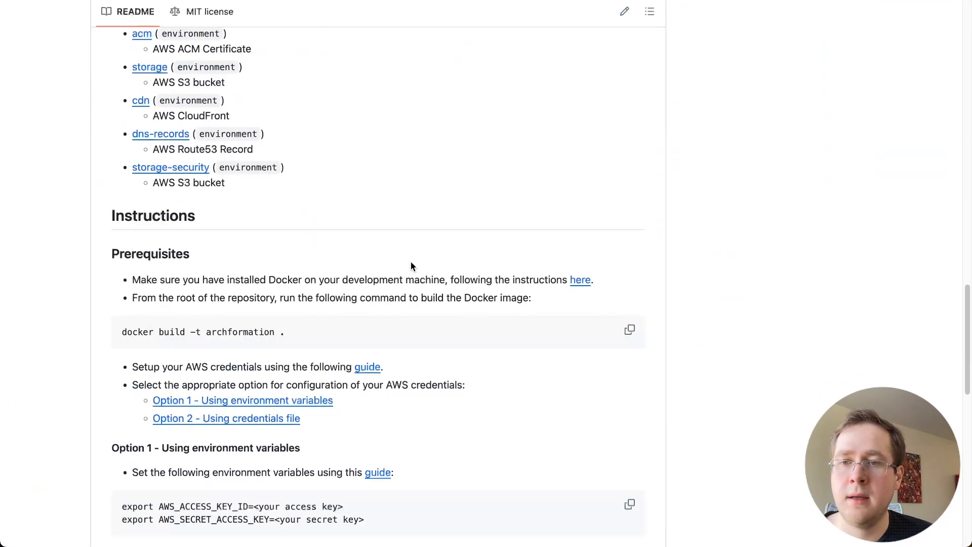
{"action": "scroll", "coordinate": [481, 252], "scroll_direction": "up", "scroll_amount": 1}
{"action": "scroll", "coordinate": [482, 253], "scroll_direction": "down", "scroll_amount": 1}
{"action": "scroll", "coordinate": [481, 253], "scroll_direction": "down", "scroll_amount": 10}
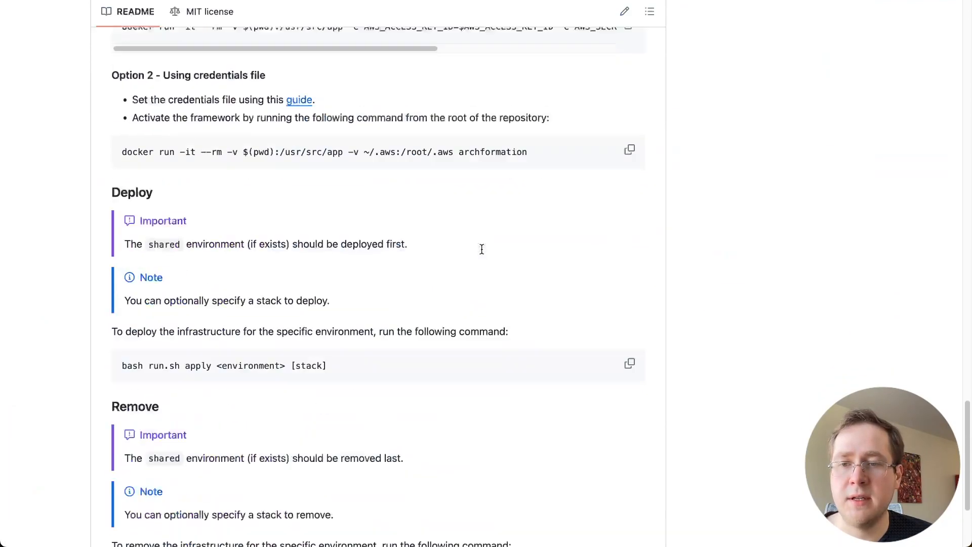
{"action": "scroll", "coordinate": [482, 253], "scroll_direction": "up", "scroll_amount": 9}
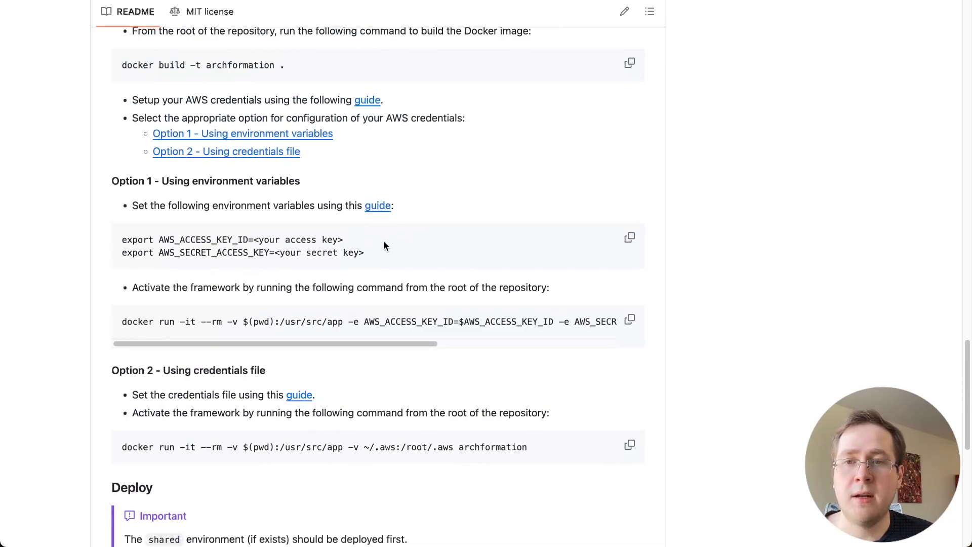
{"action": "scroll", "coordinate": [383, 244], "scroll_direction": "down", "scroll_amount": 8}
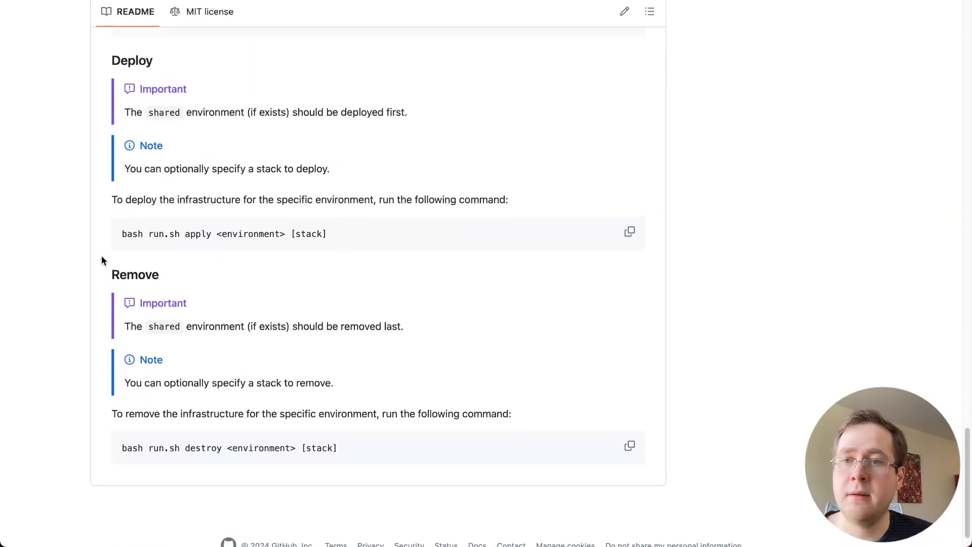